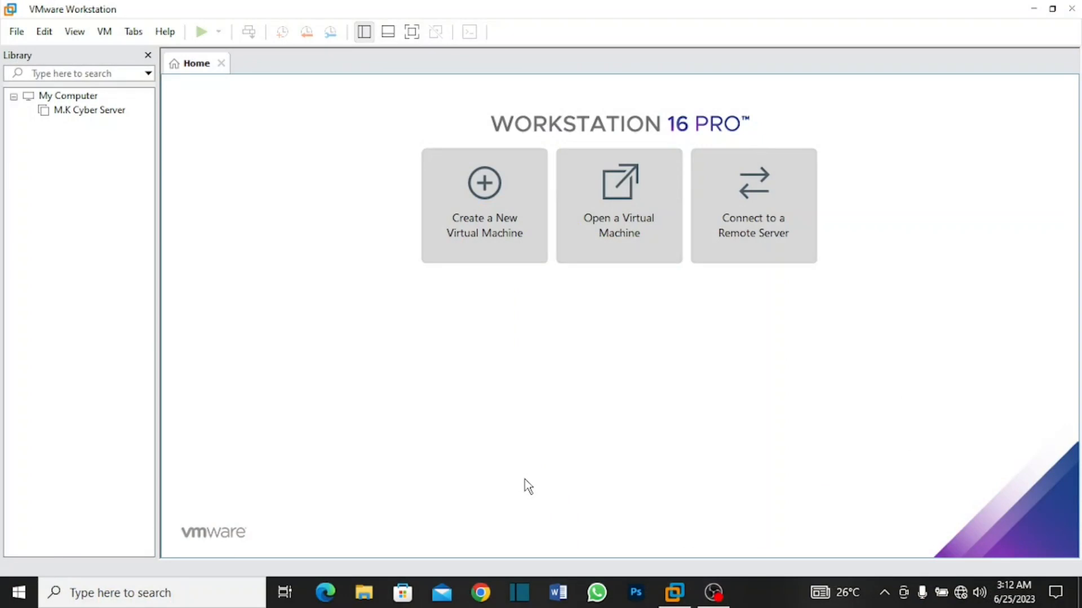
Step: Start creating a new virtual machine with the Typical configuration
left_click(15, 31)
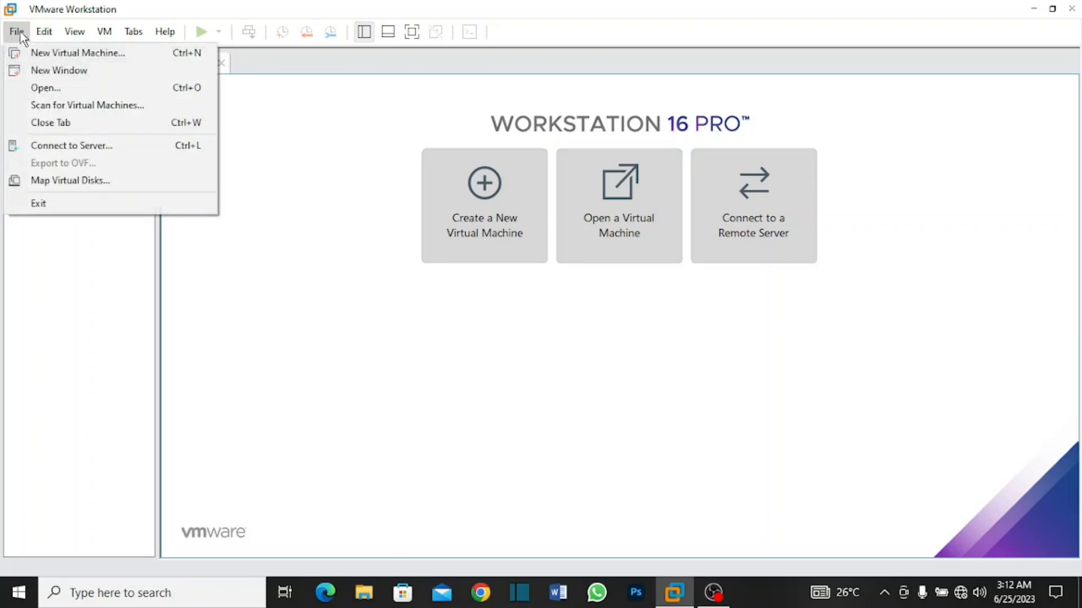
left_click(34, 53)
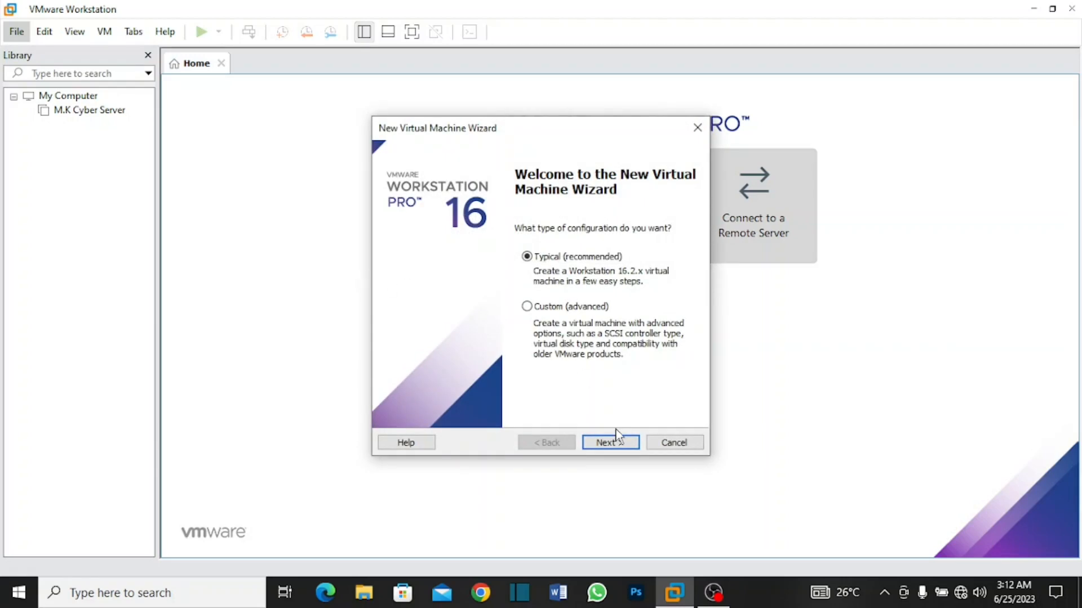
left_click(608, 443)
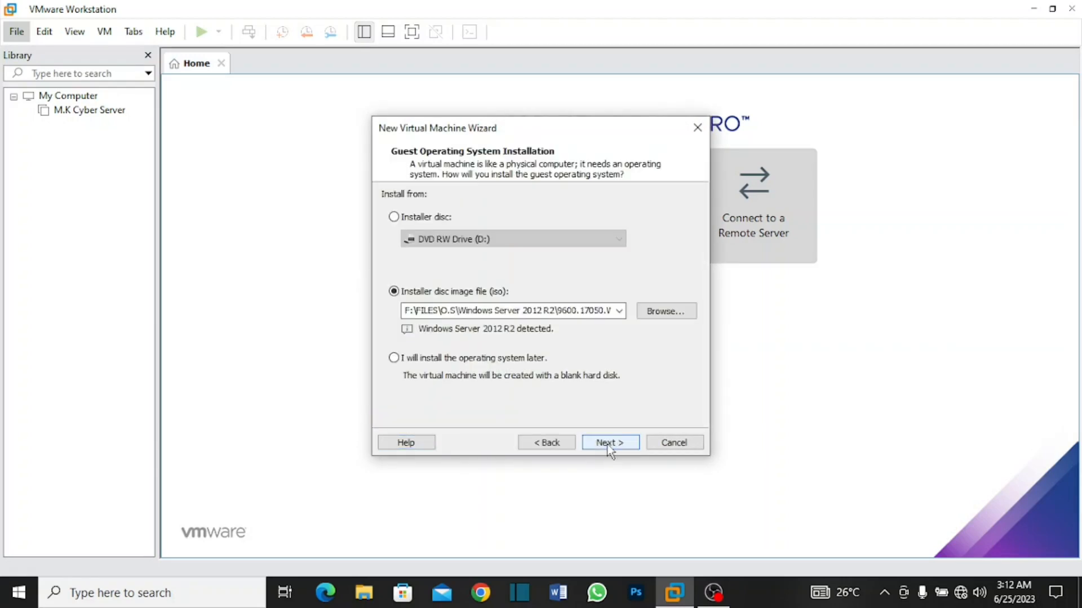
Step: Use the en_windows_7_ultimate_x64_dvd image from FILES\O.S\Windows 7 on drive F: as the installer disc image
left_click(653, 312)
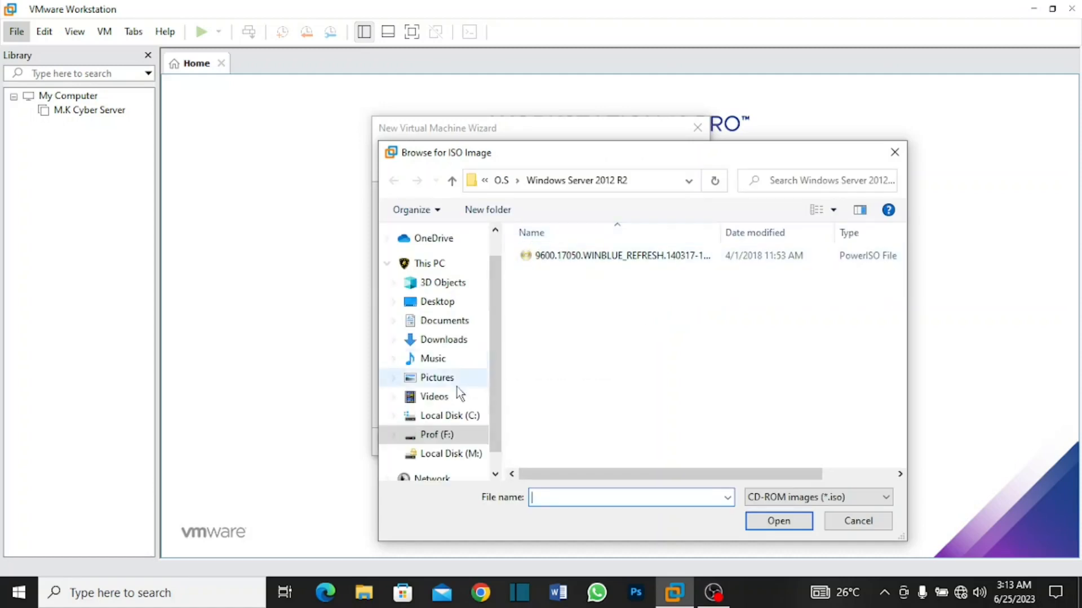
left_click(455, 432)
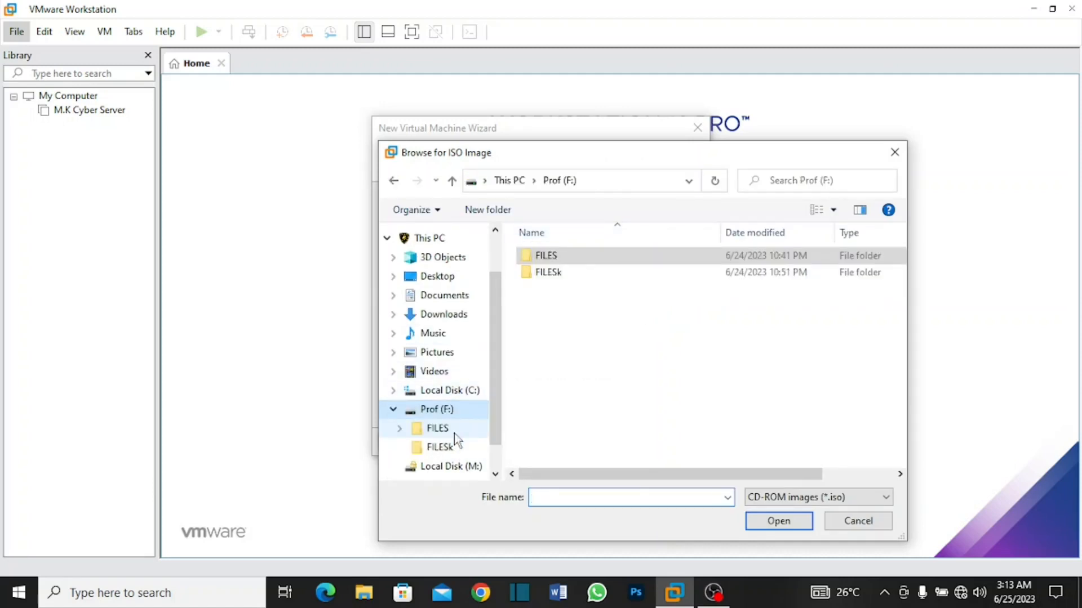
left_click(542, 257)
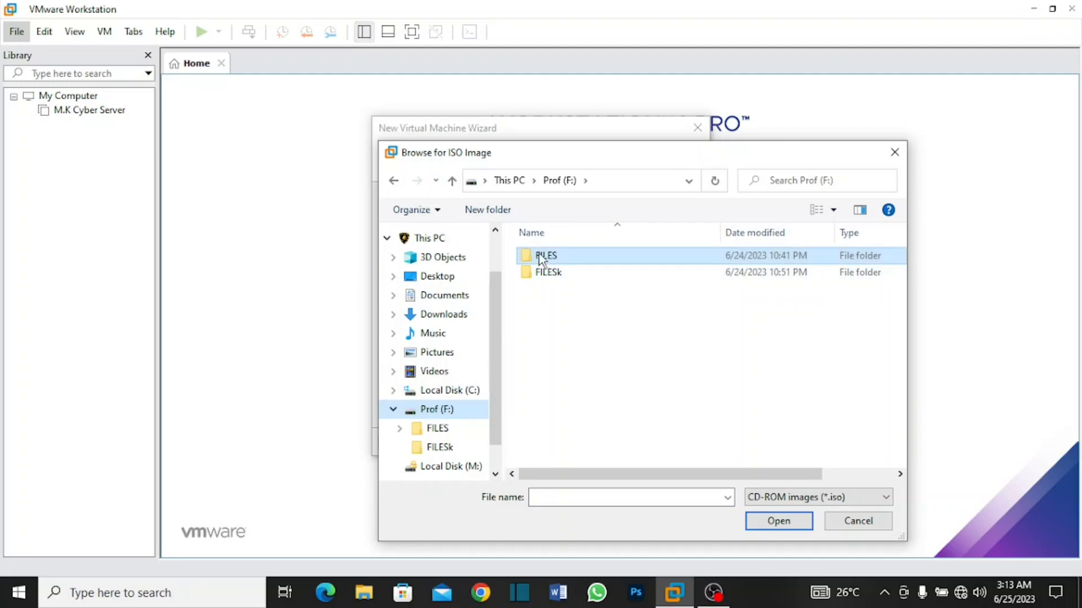
double_click(542, 257)
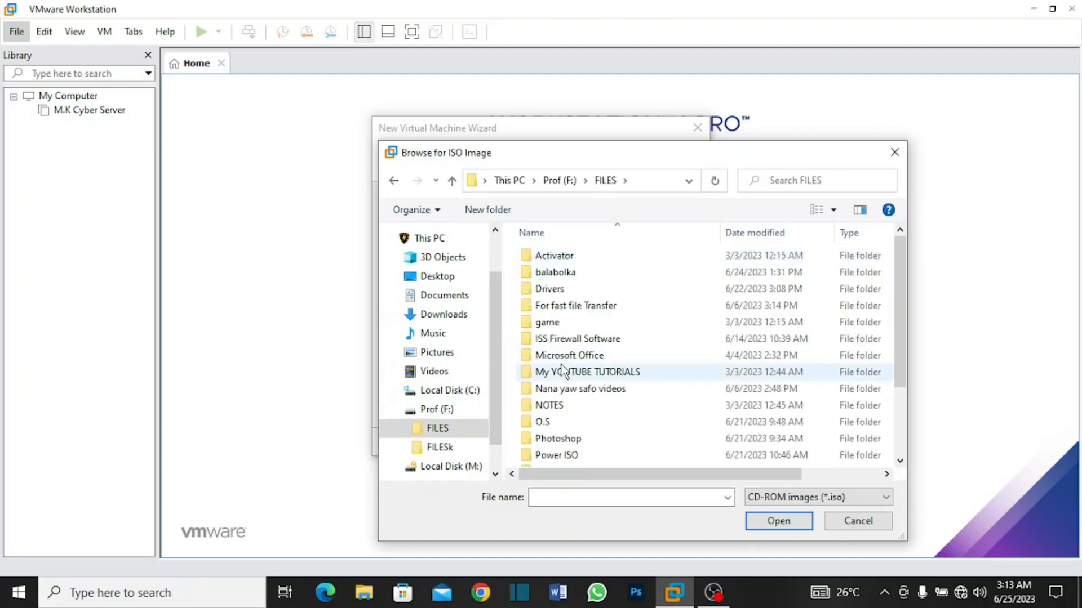
double_click(544, 422)
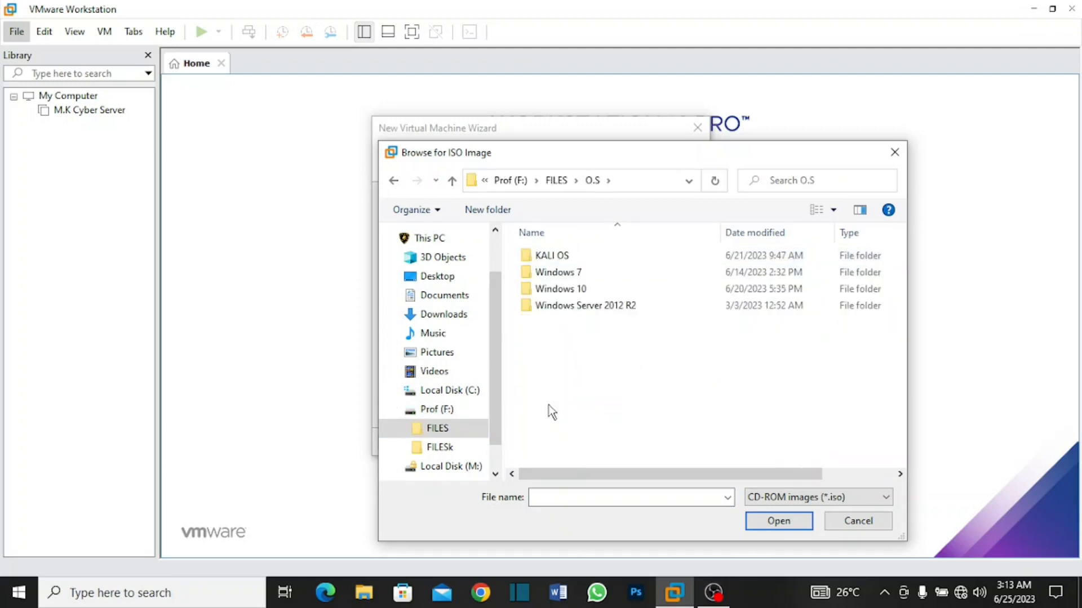
double_click(550, 274)
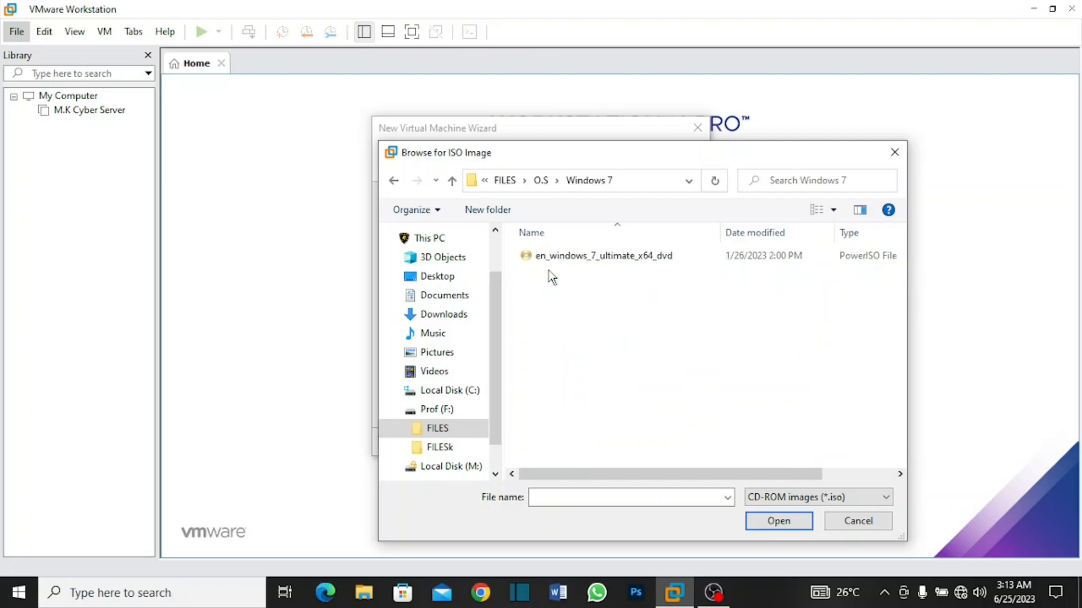
left_click(553, 260)
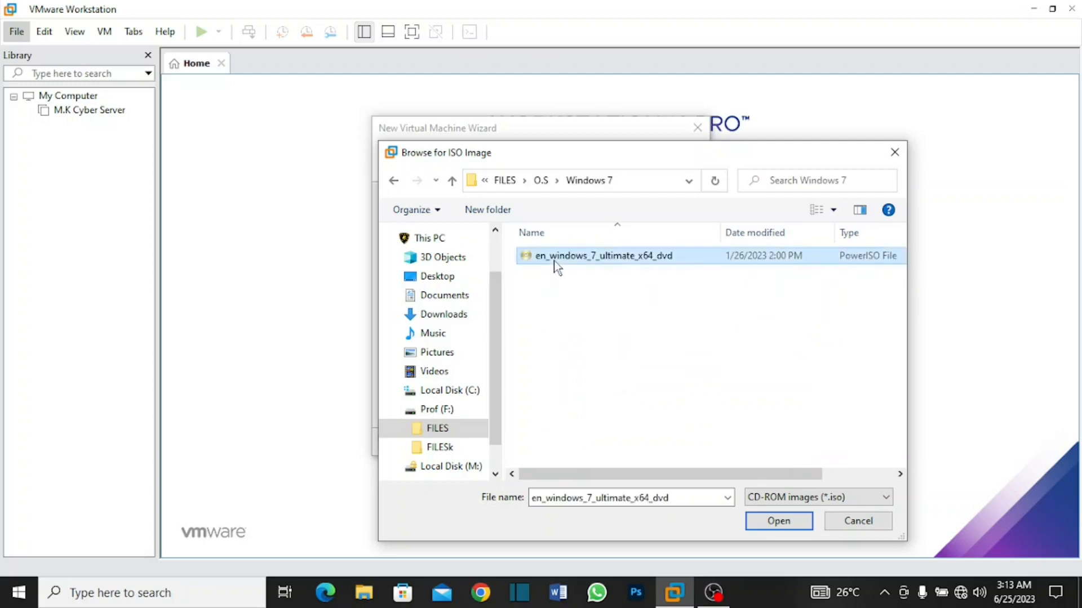
left_click(759, 523)
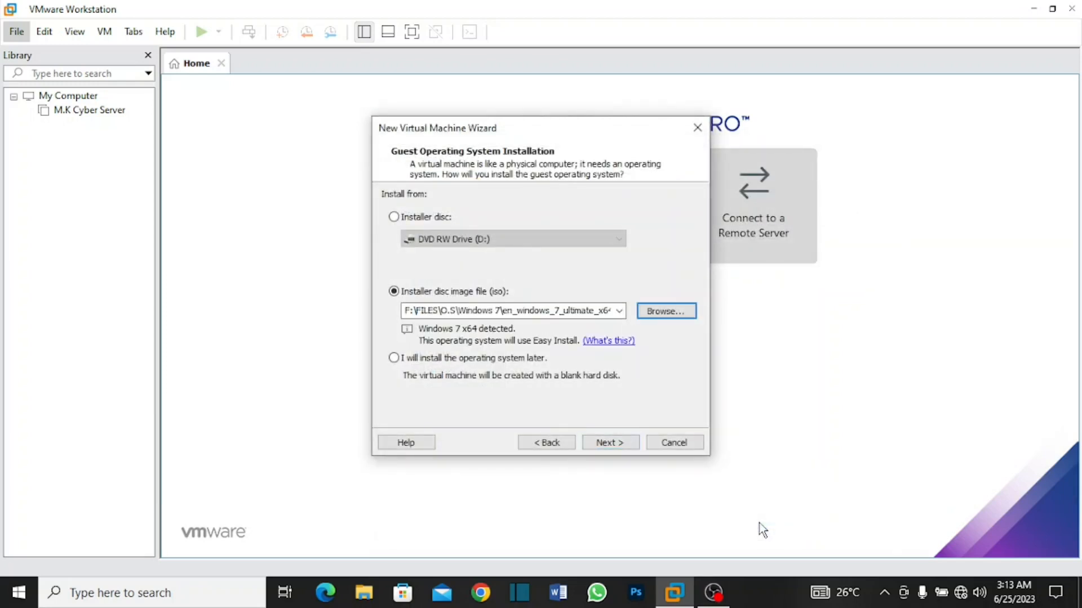
left_click(614, 444)
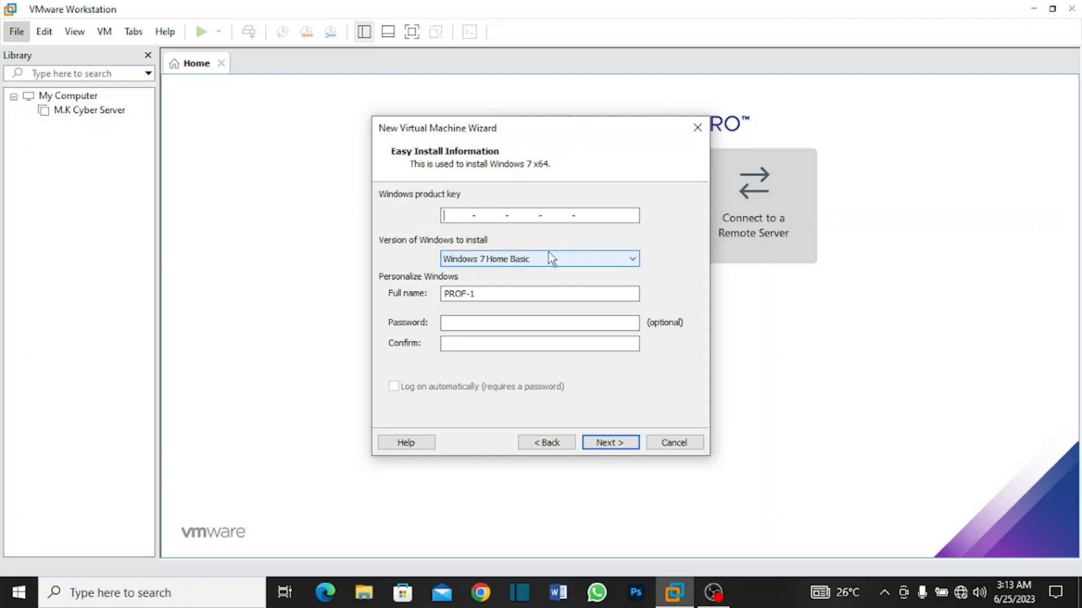
Step: Choose Windows 7 Professional as the version to install and continue without a product key
left_click(590, 261)
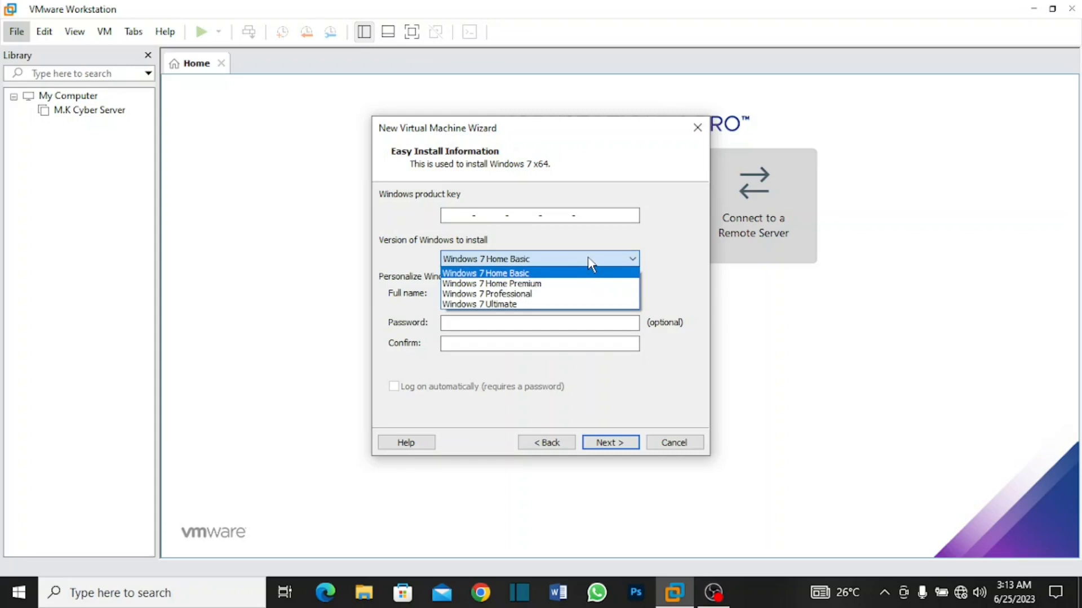
left_click(553, 297)
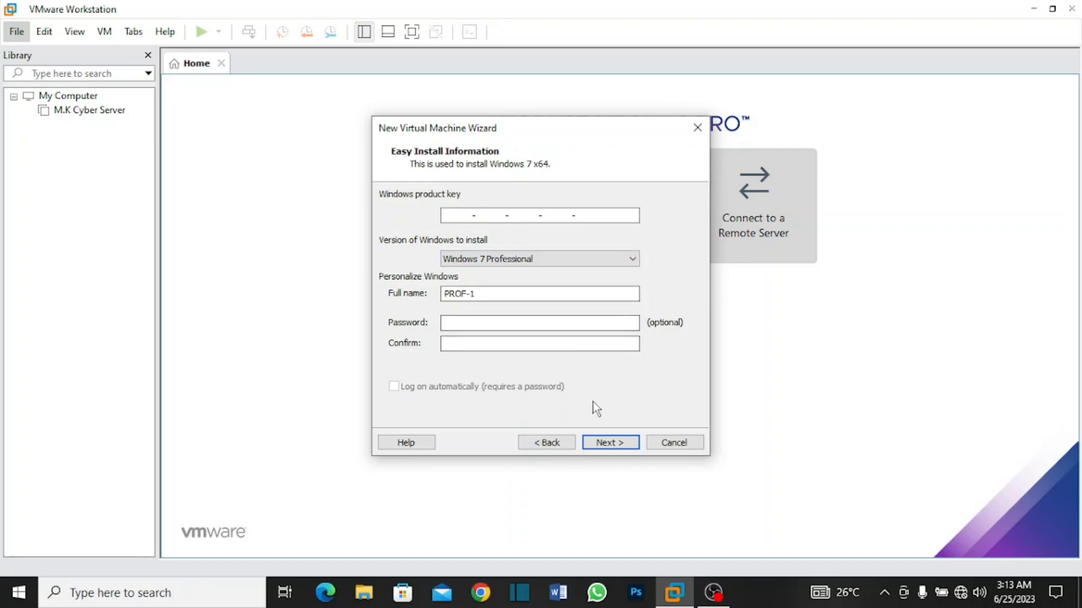
left_click(610, 443)
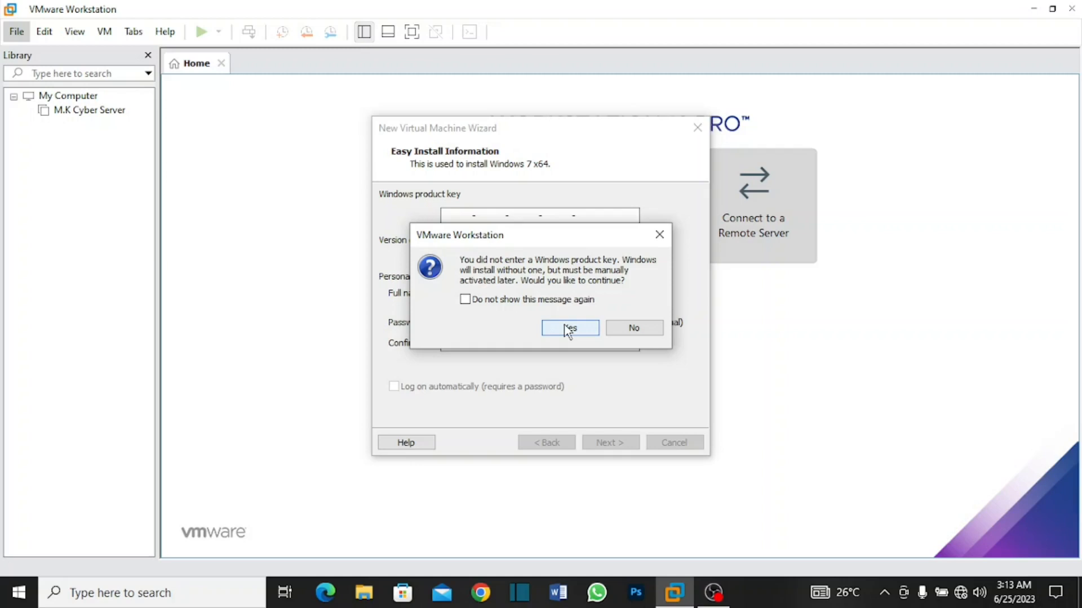
left_click(569, 328)
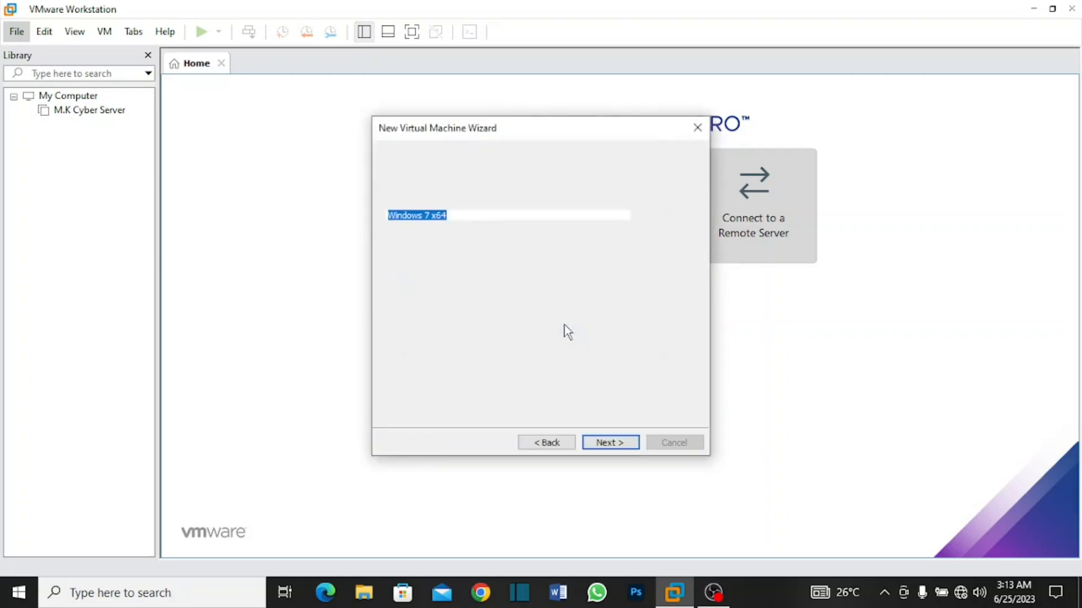
Step: Name the virtual machine M.K Cyber PC and accept a 60 GB disk split into multiple files
left_click(502, 216)
key("BackSpace")
key("BackSpace")
key("BackSpace")
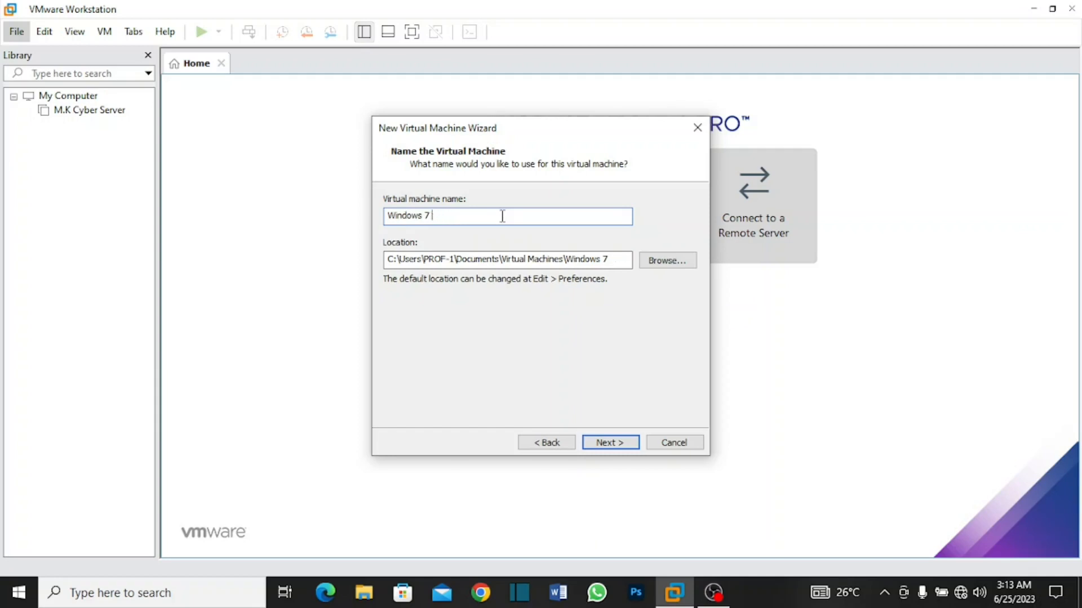
key("BackSpace")
key("BackSpace")
key("BackSpace")
key("BackSpace")
key("BackSpace")
key("BackSpace")
key("BackSpace")
key("BackSpace")
key("BackSpace")
key("BackSpace")
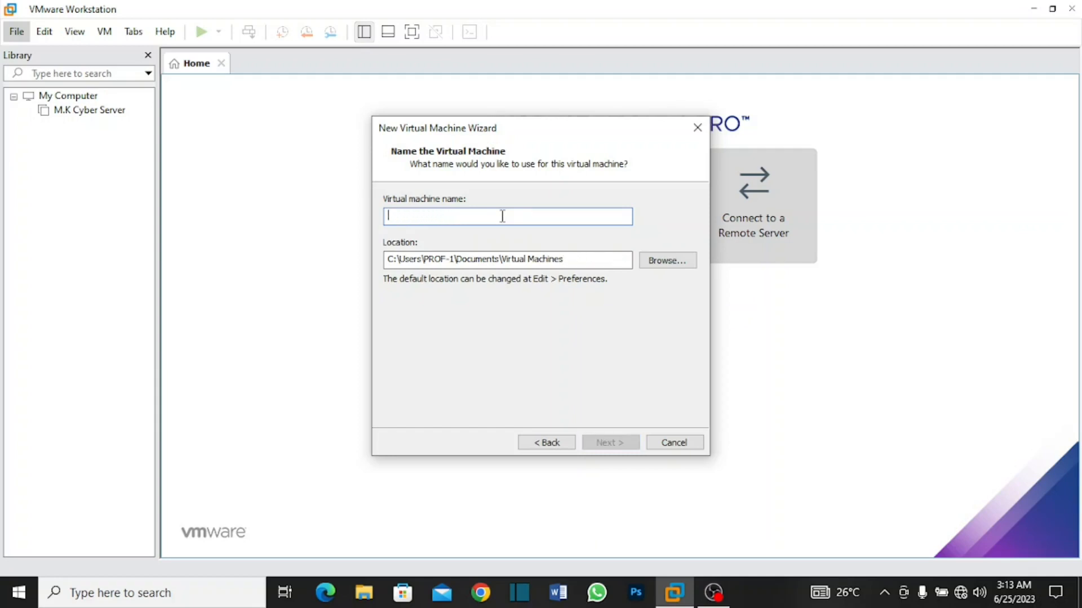
type("M.")
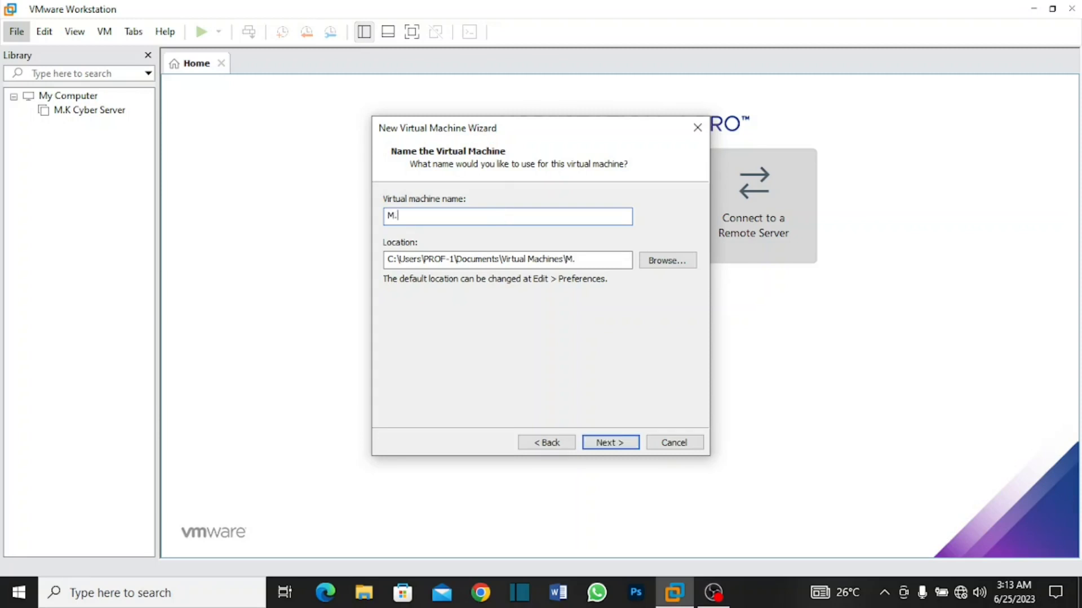
type("K Cyber PC")
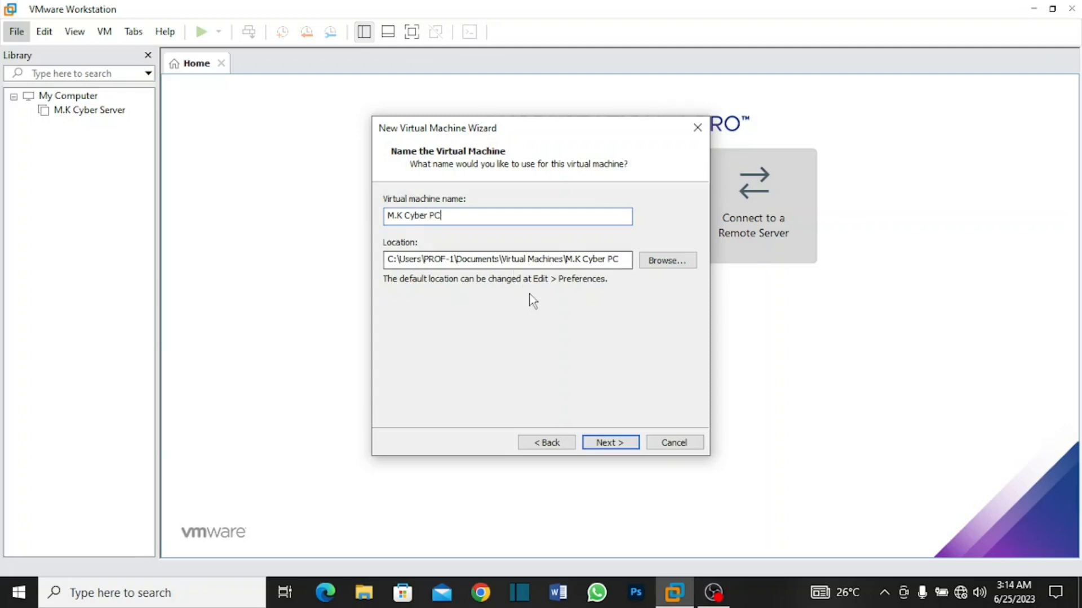
left_click(619, 445)
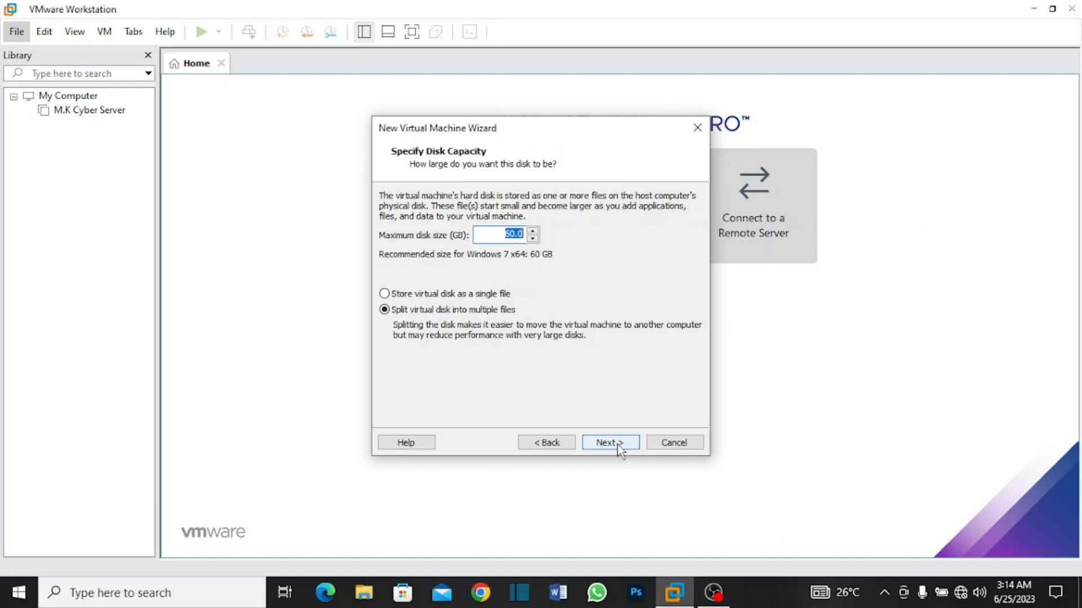
left_click(618, 446)
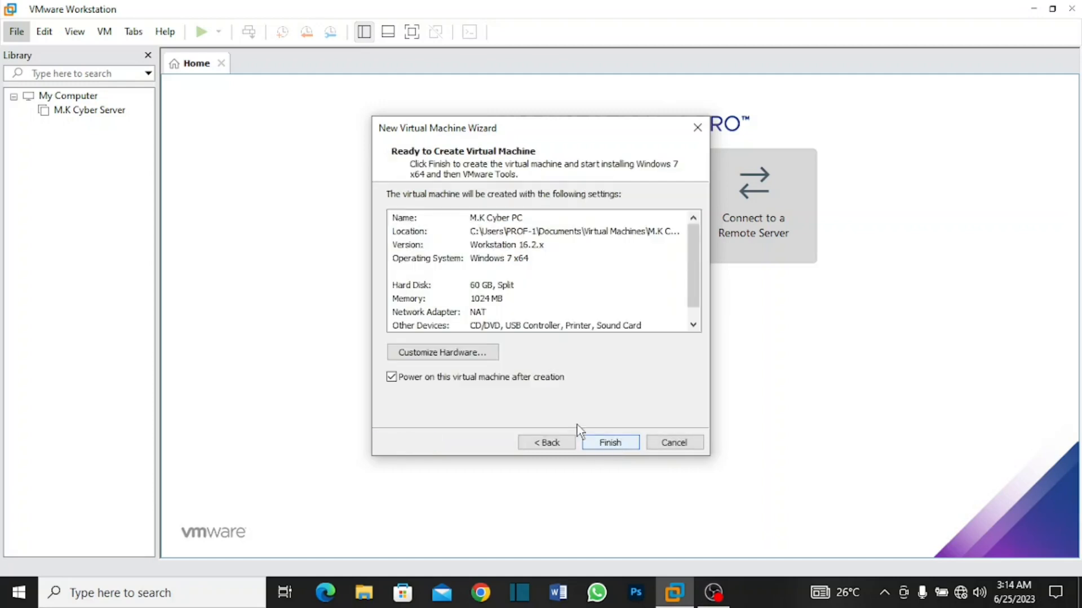
Step: Set the virtual machine's network adapter to Bridged and finish creating the machine
left_click(455, 354)
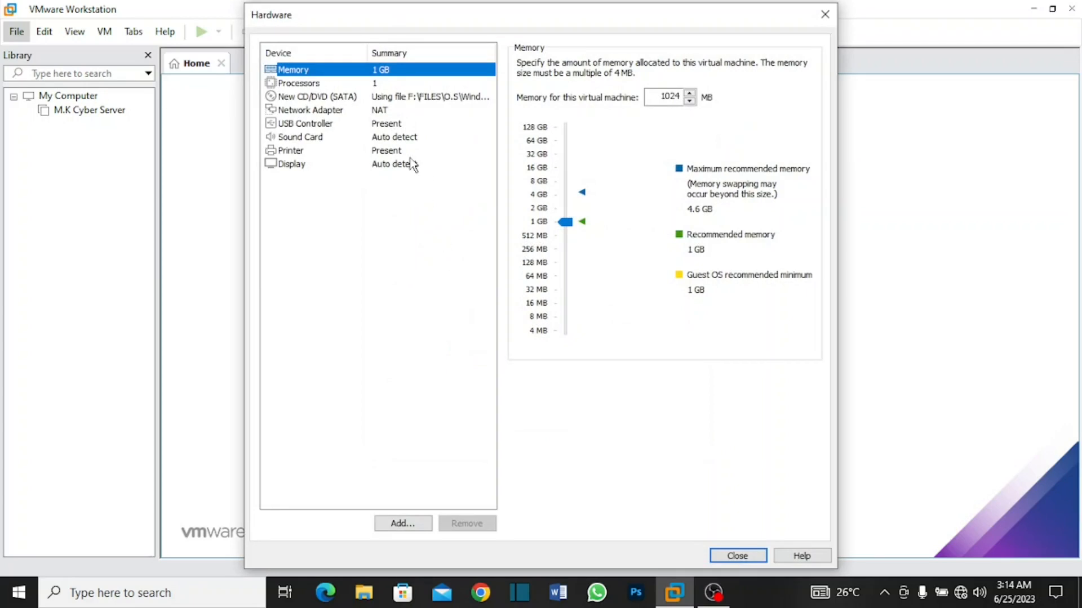
left_click(379, 112)
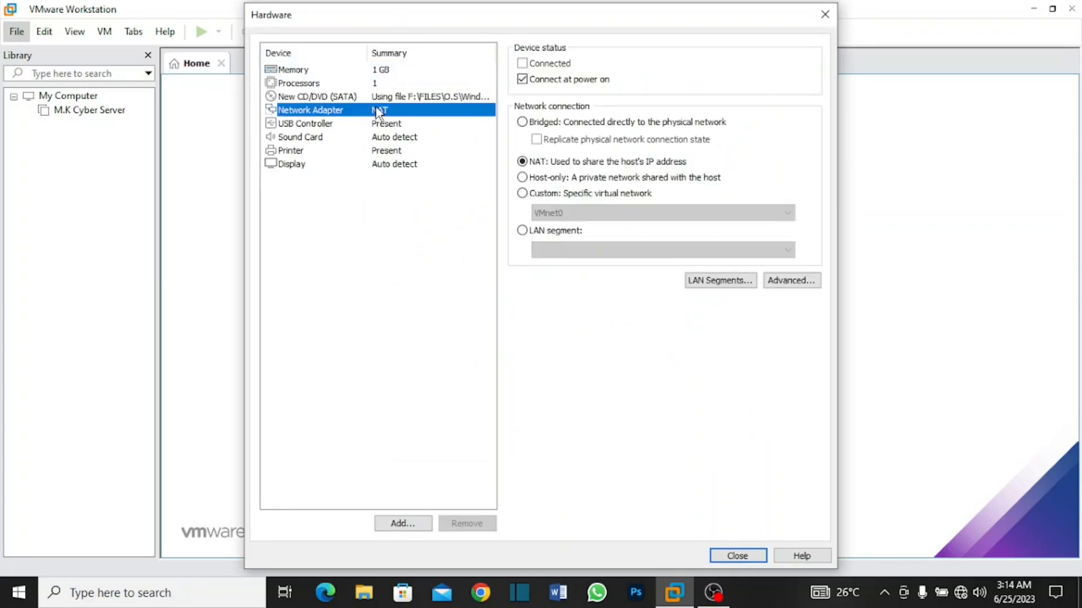
left_click(522, 122)
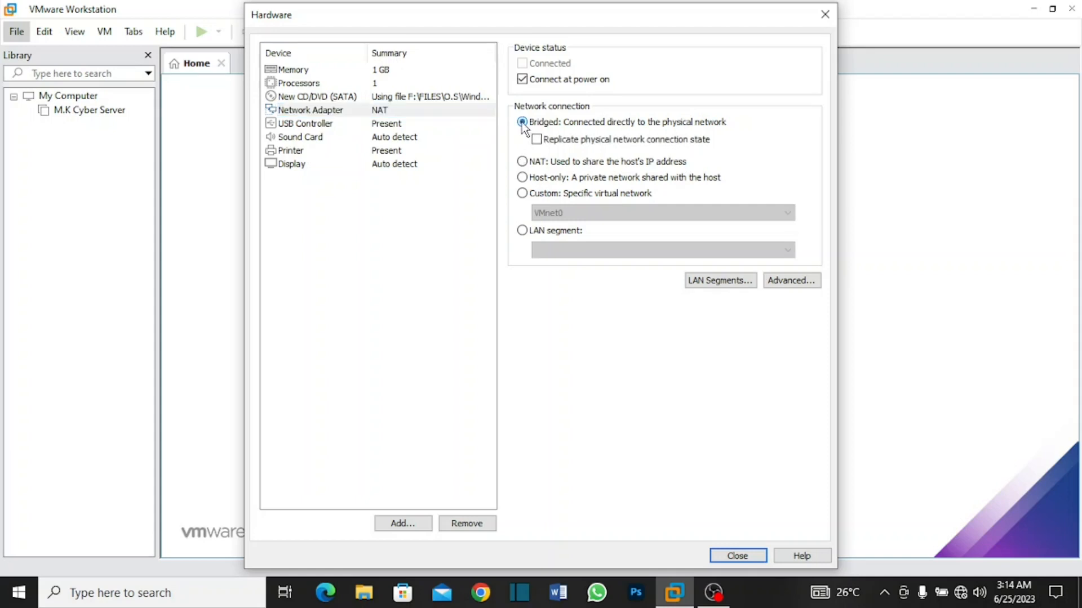
left_click(731, 557)
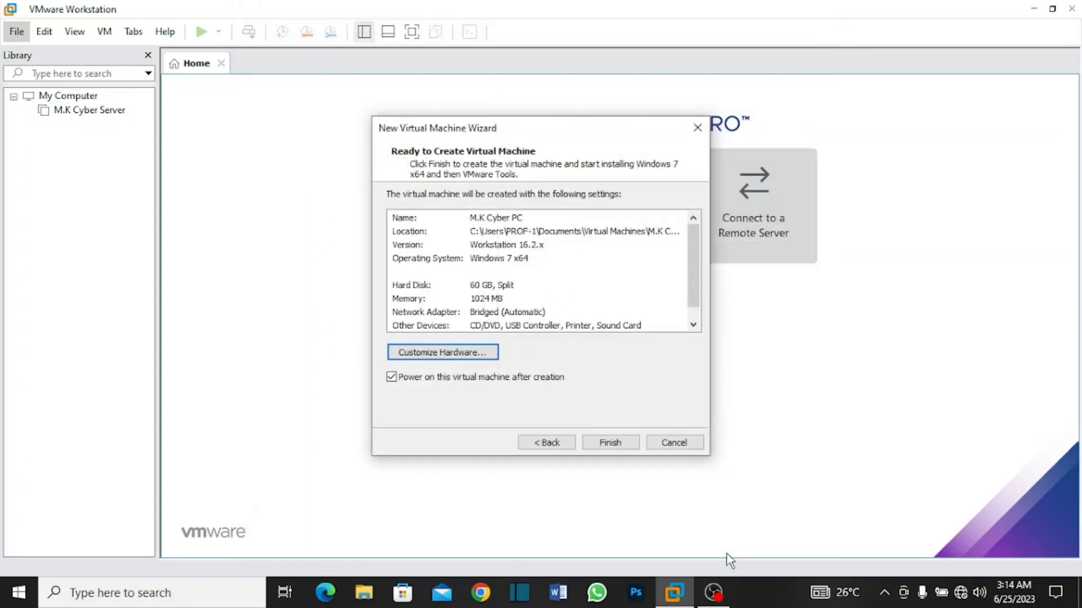
left_click(613, 445)
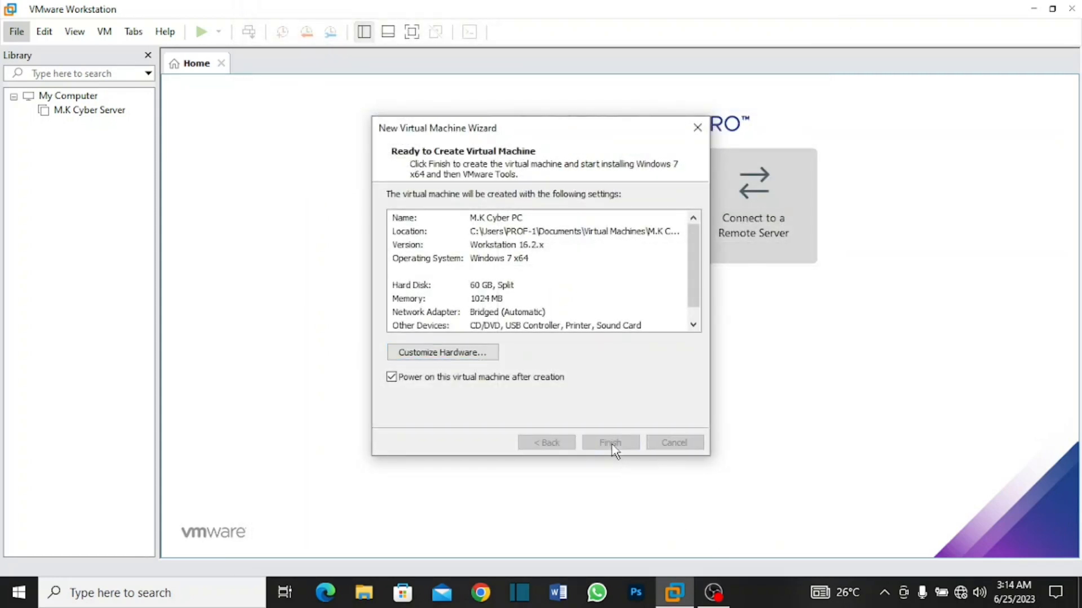